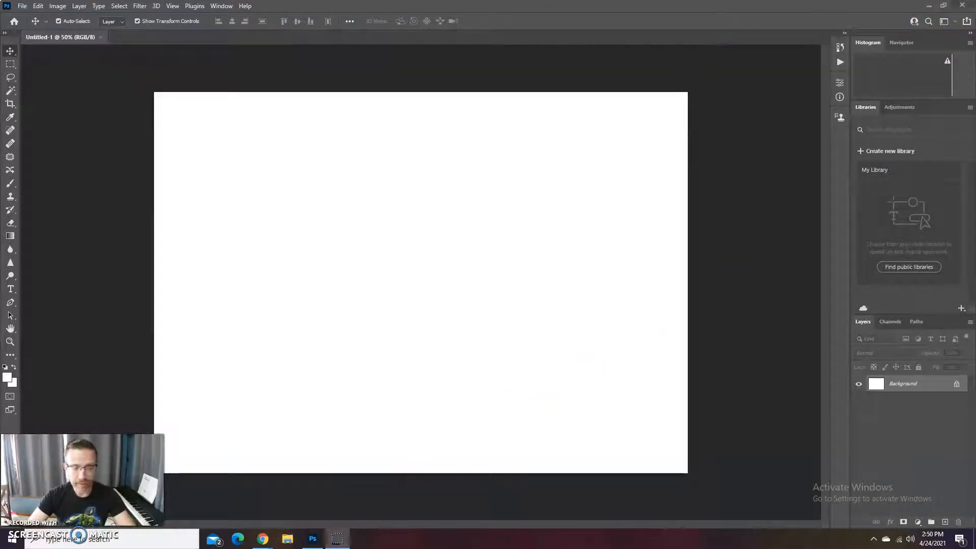
Launch the 'Combine images with blend modes' tutorial from the Discover panel, loading the leaves-and-flamingos document
click(929, 22)
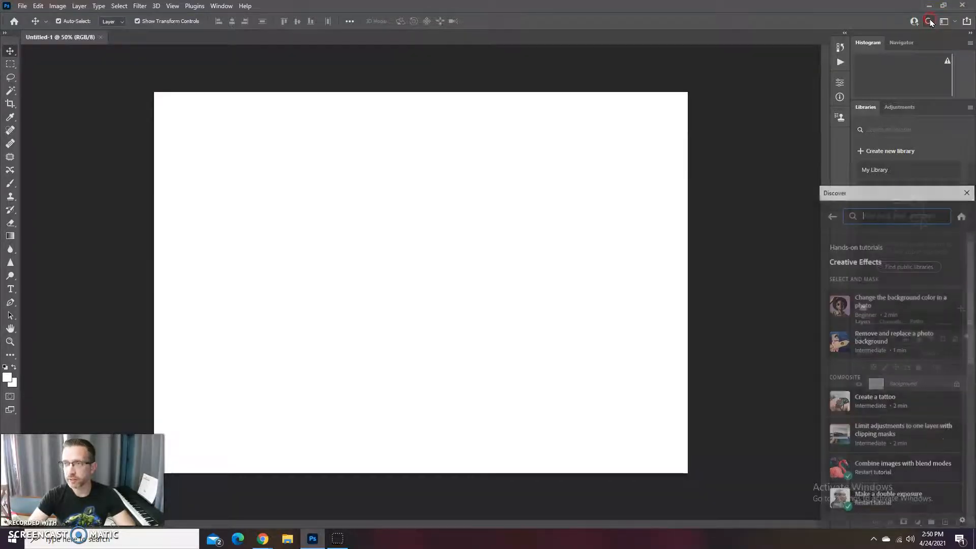
drag(882, 191, 734, 90)
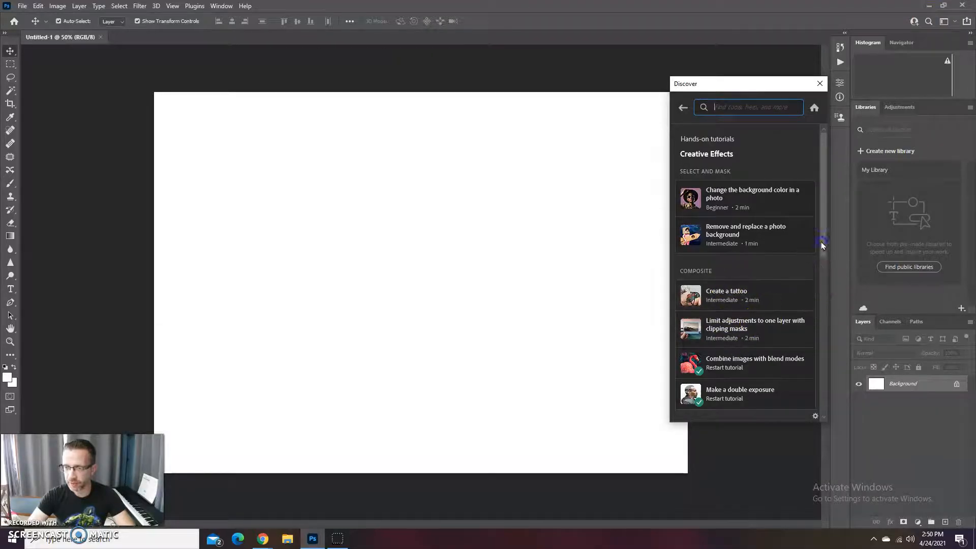
scroll(828, 288, down, 3)
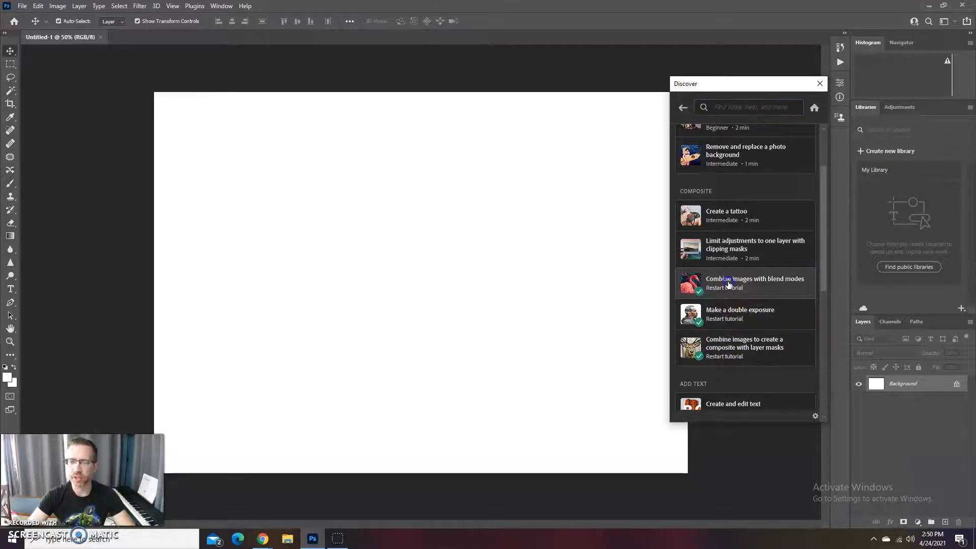
click(732, 280)
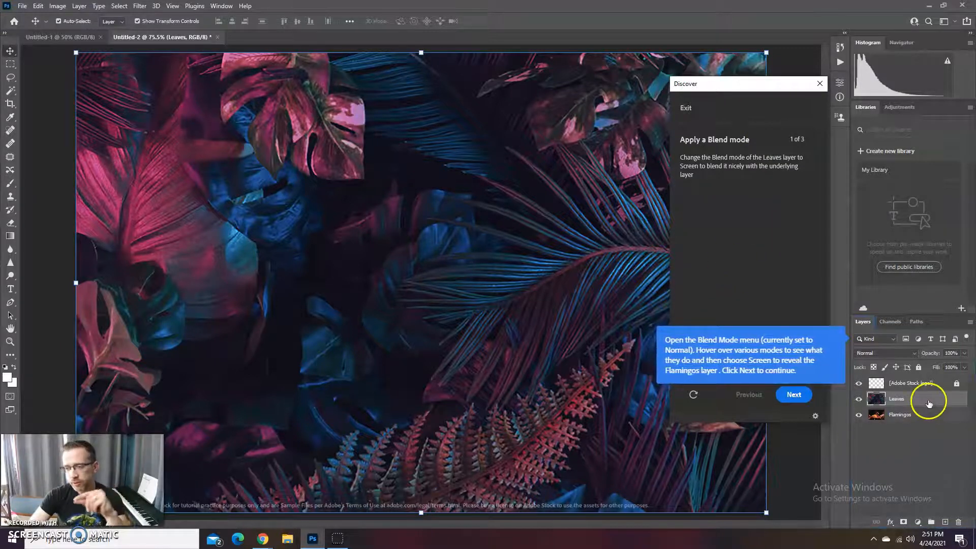
Cancel the save prompt to keep the document, and park the Discover panel in the bottom-right corner
click(831, 369)
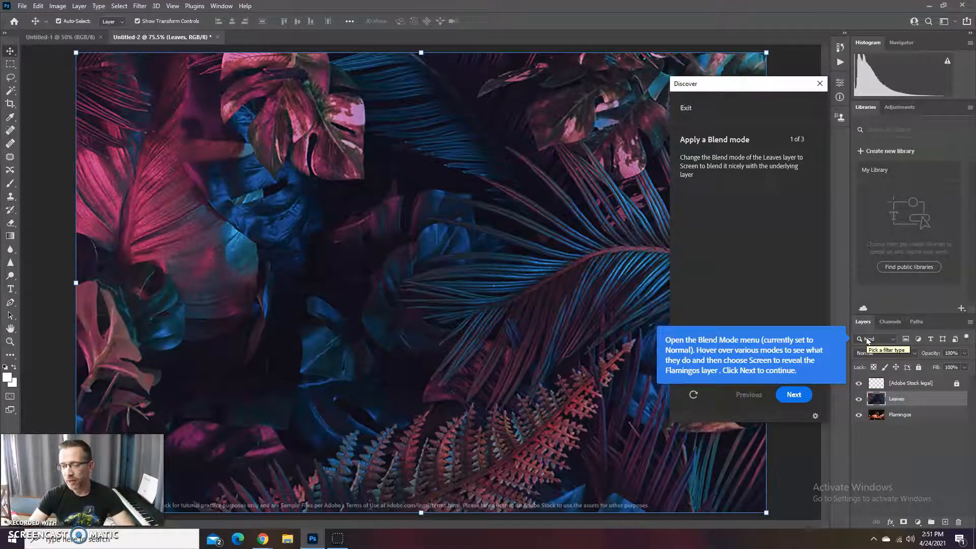
click(819, 84)
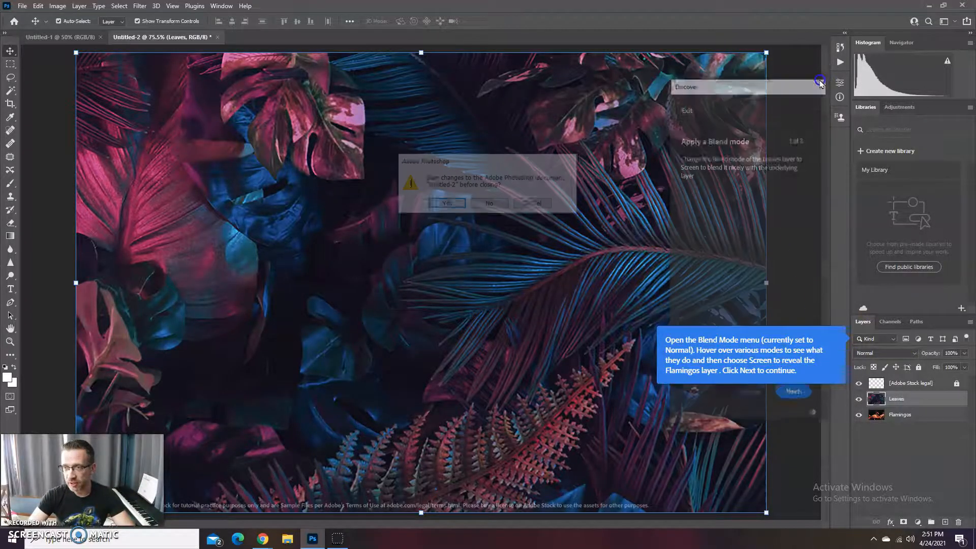
click(533, 204)
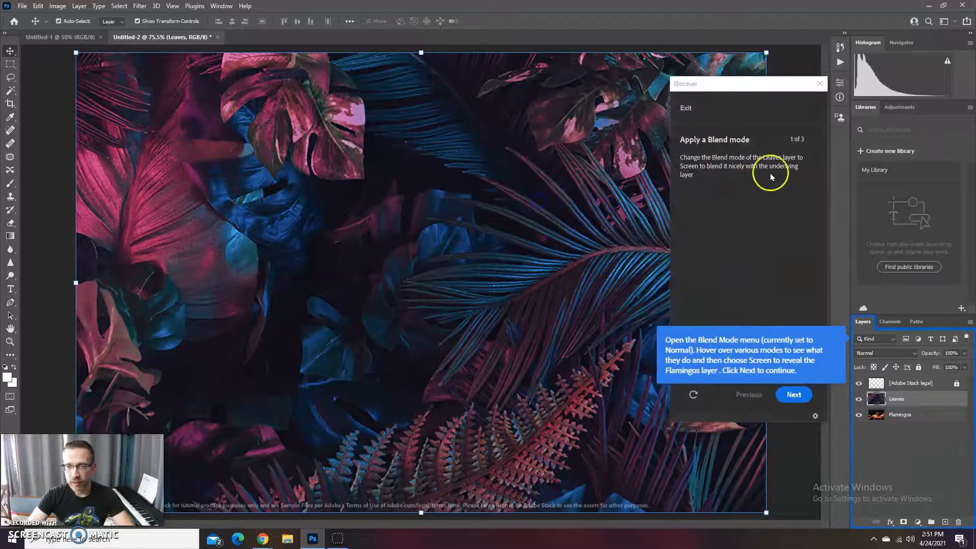
mouse_move(793, 83)
mouse_down()
mouse_move(807, 481)
mouse_move(848, 499)
mouse_up()
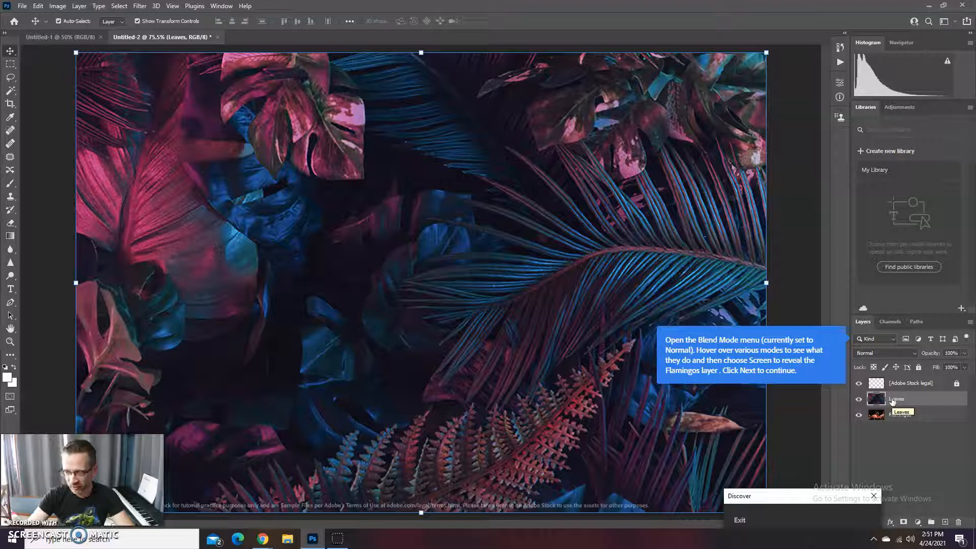
Hide the Adobe Stock legal caption and set the Leaves layer to Screen blend mode over the flamingos
click(859, 399)
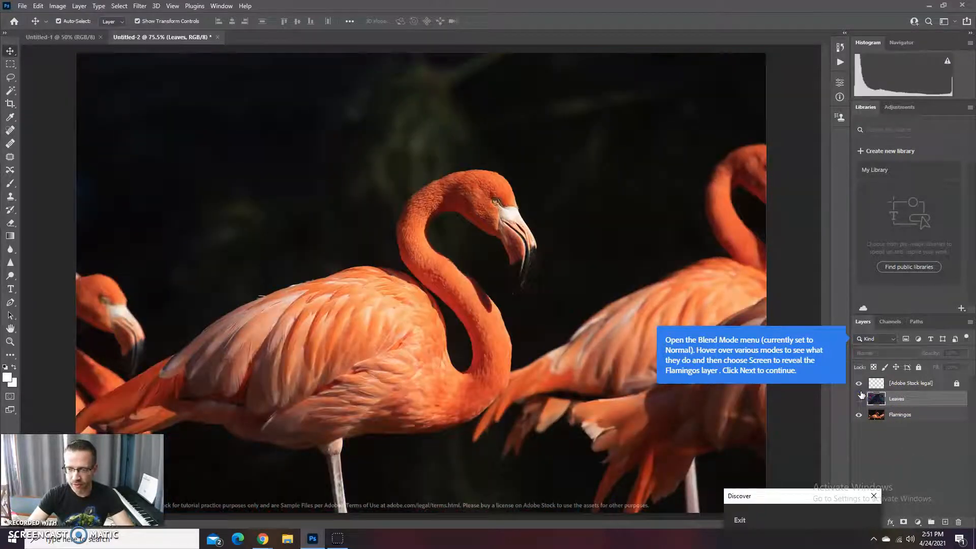
click(859, 383)
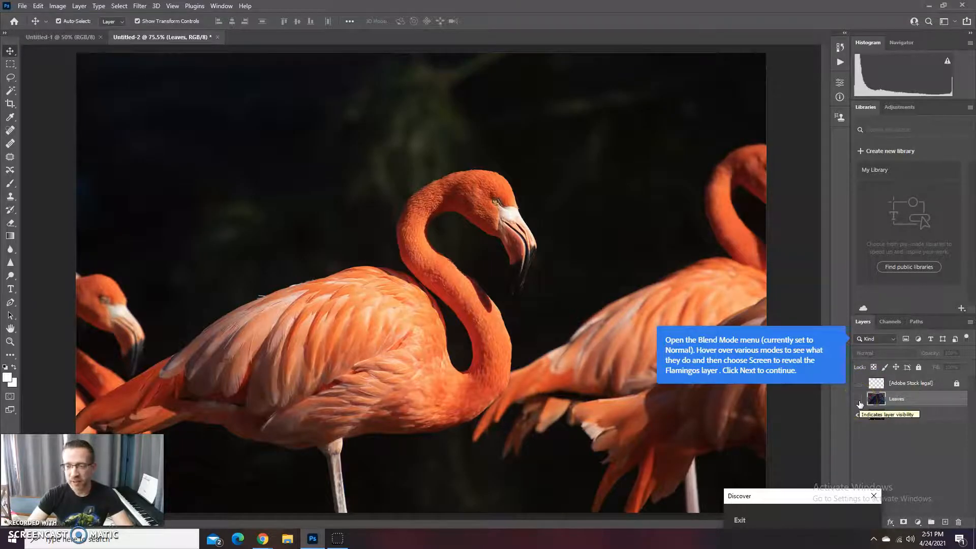
click(860, 400)
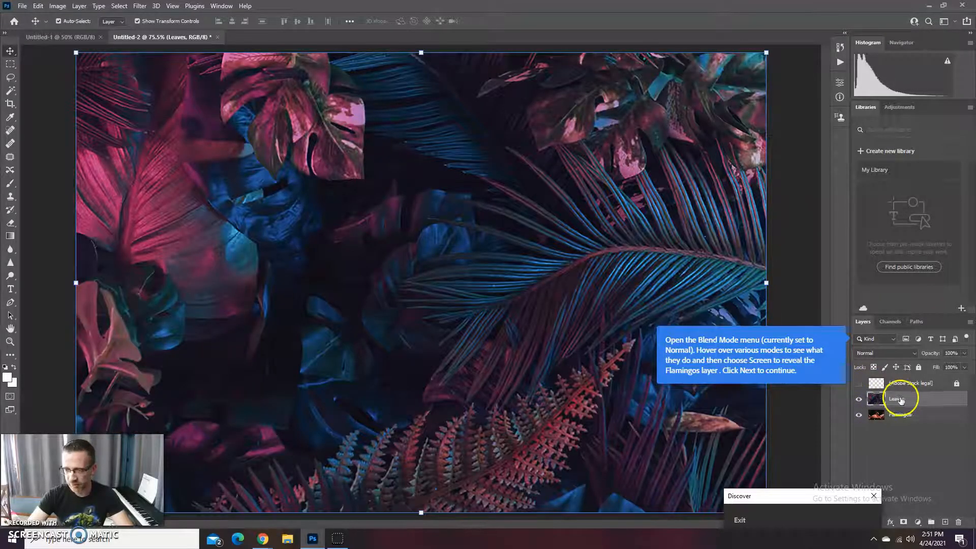
click(884, 353)
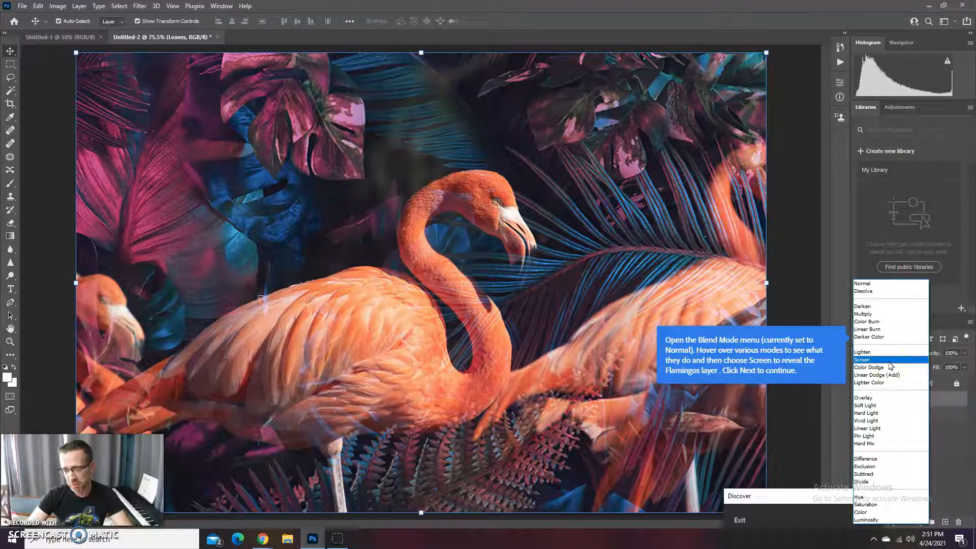
click(890, 361)
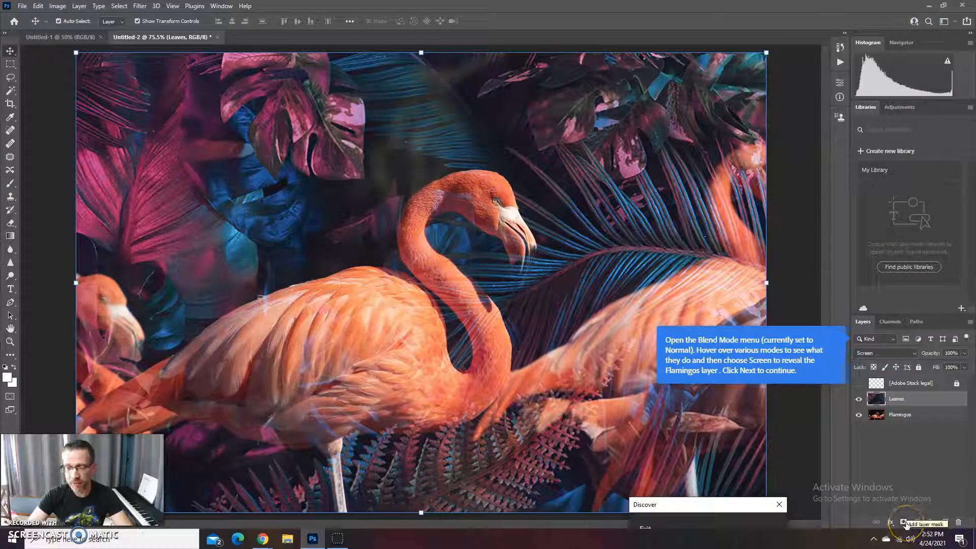
Add a layer mask to Leaves and set up a soft Brush with 0% hardness for painting it
click(904, 523)
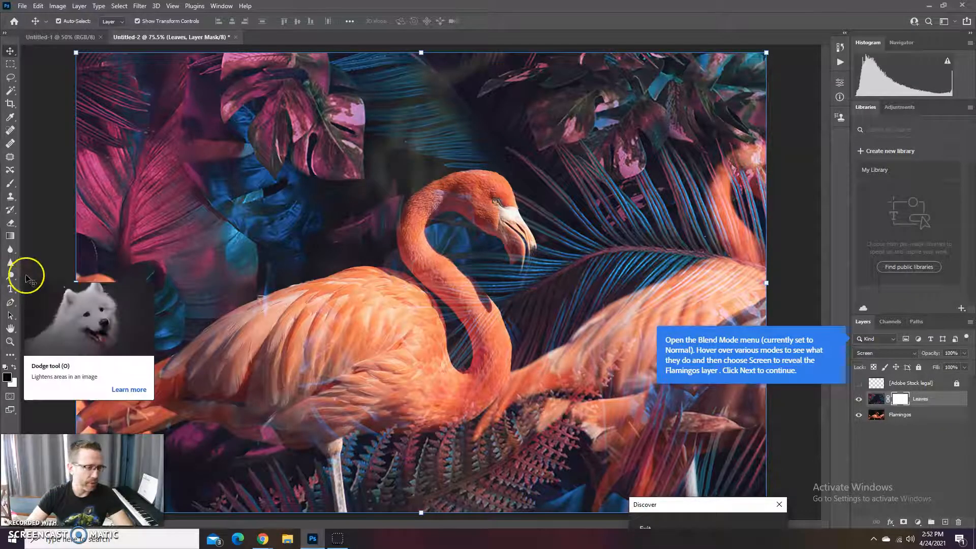
click(10, 183)
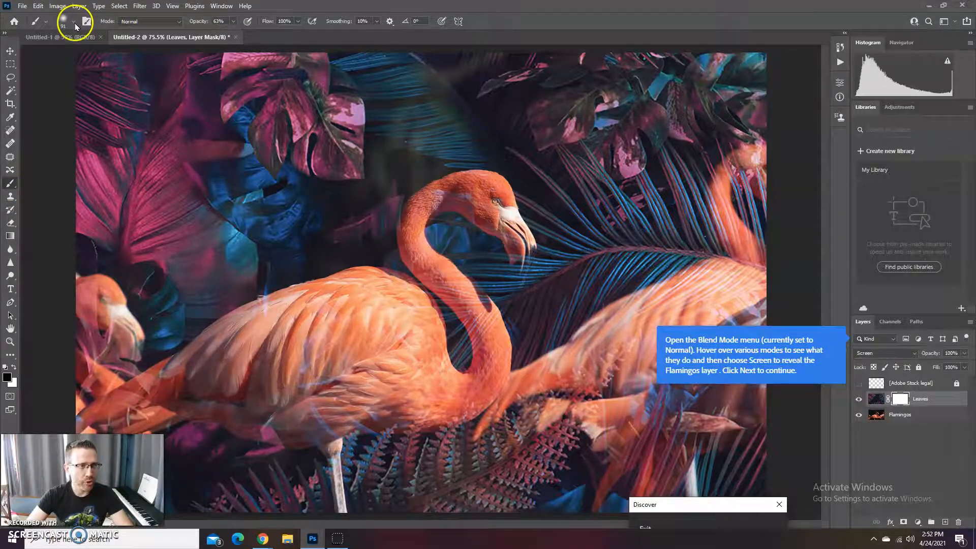
click(73, 21)
drag(84, 54, 87, 56)
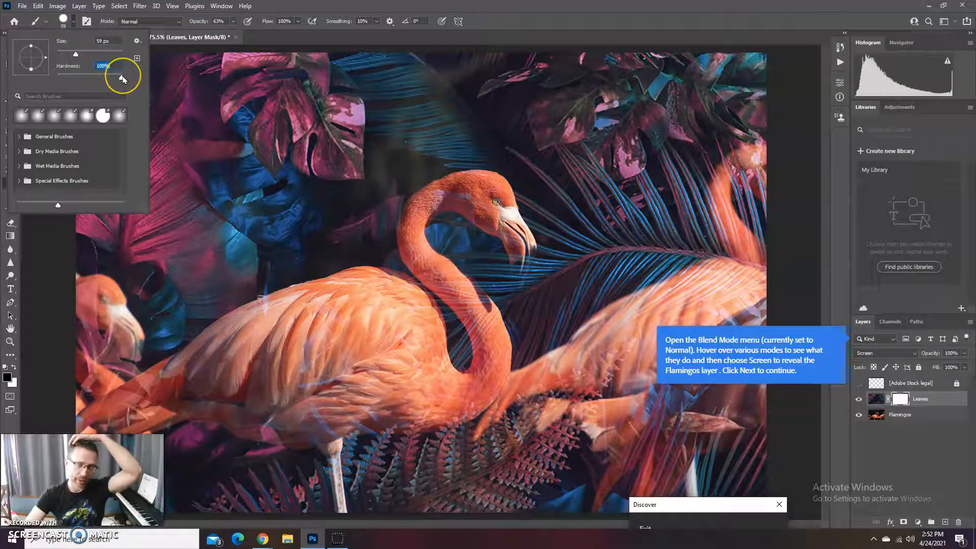
drag(85, 69, 54, 69)
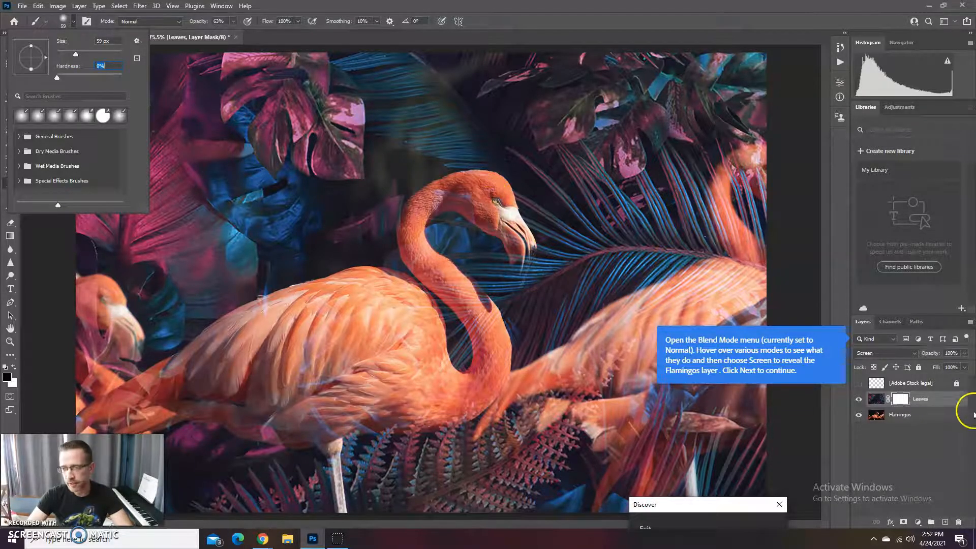
Target the Leaves mask and toggle layer visibility to inspect the flamingo-shaped hole in the leaves
click(899, 399)
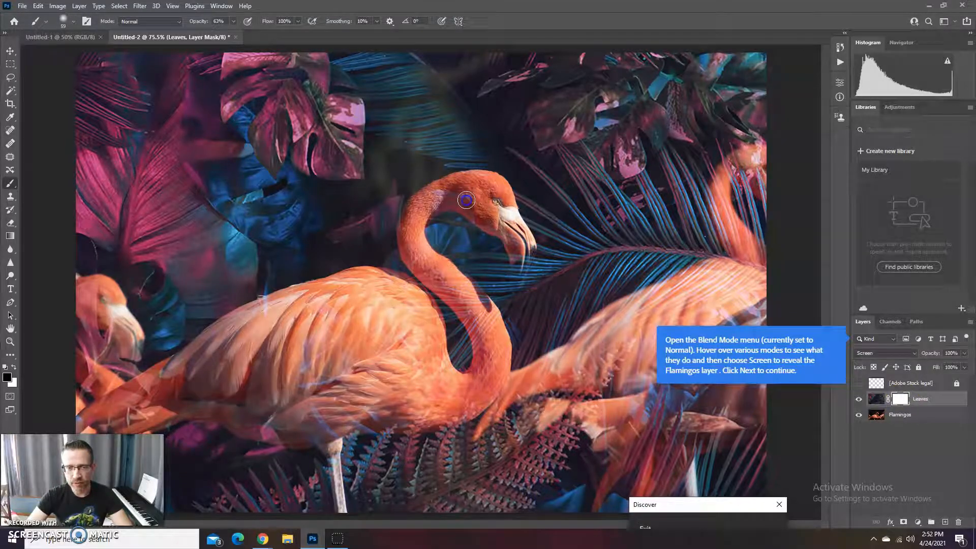
click(900, 399)
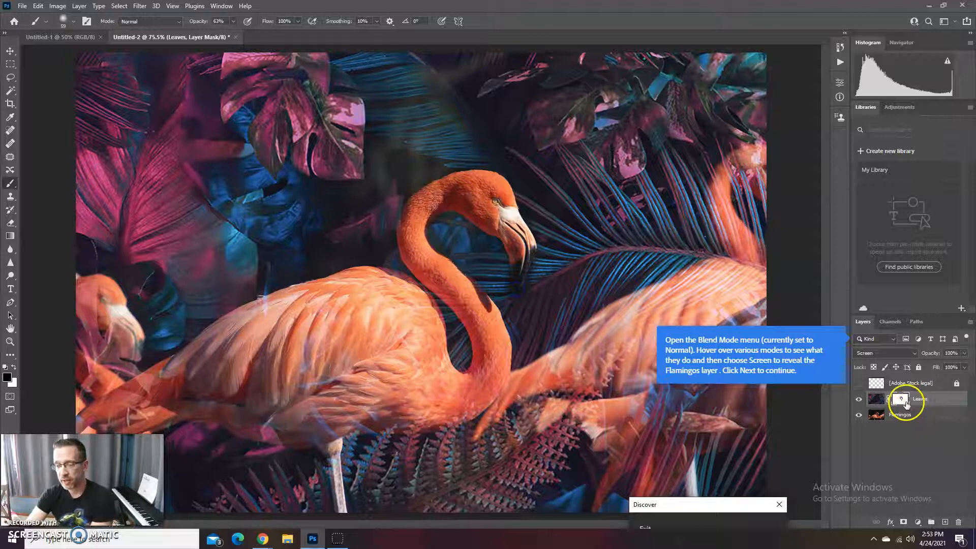
click(861, 415)
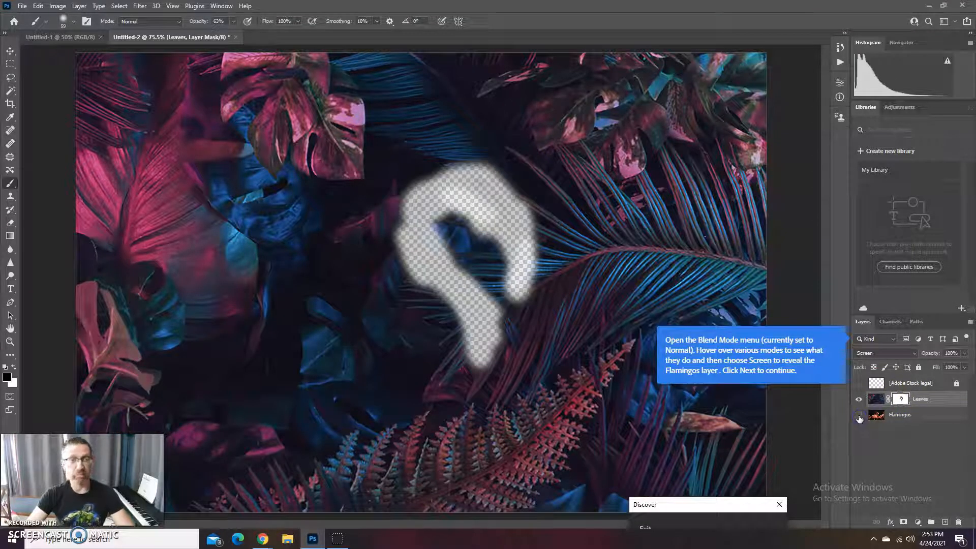
click(859, 415)
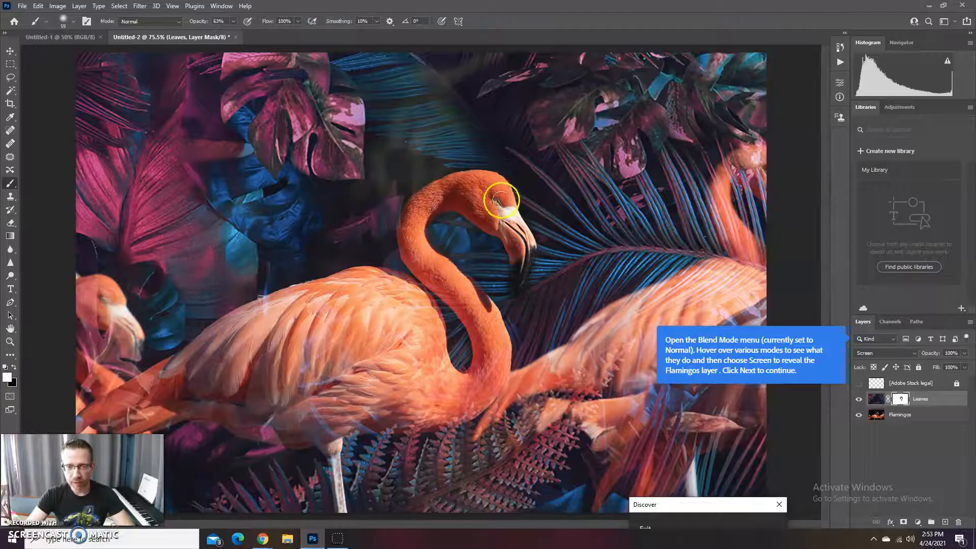
click(508, 218)
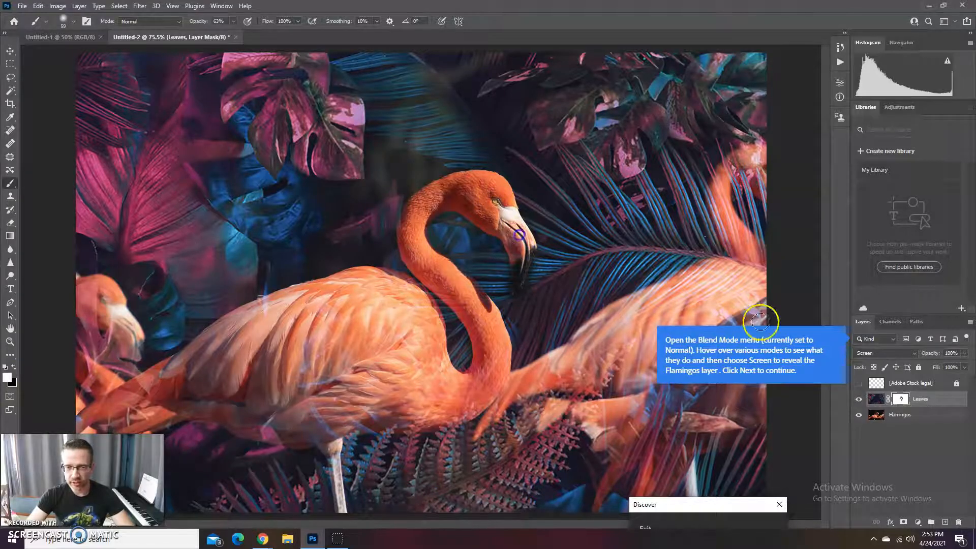
click(859, 399)
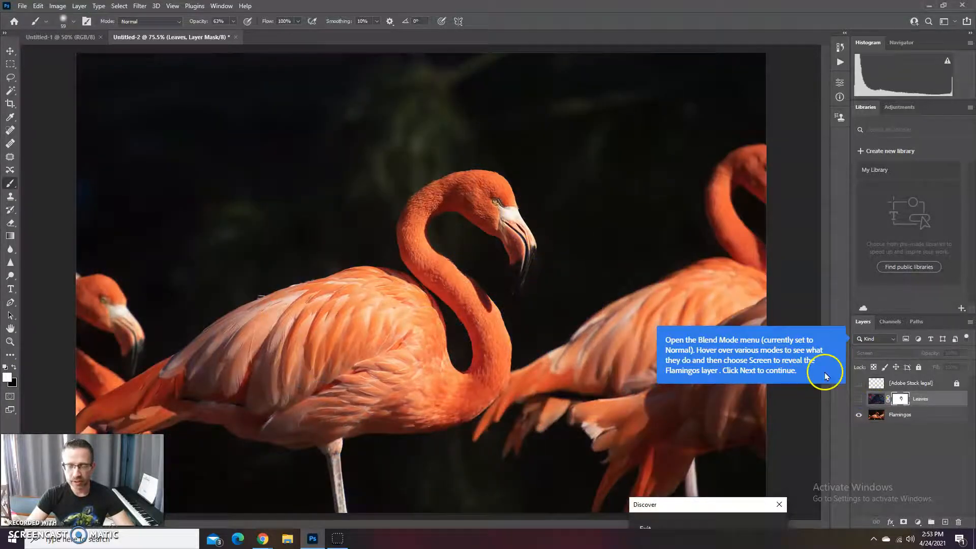
click(859, 399)
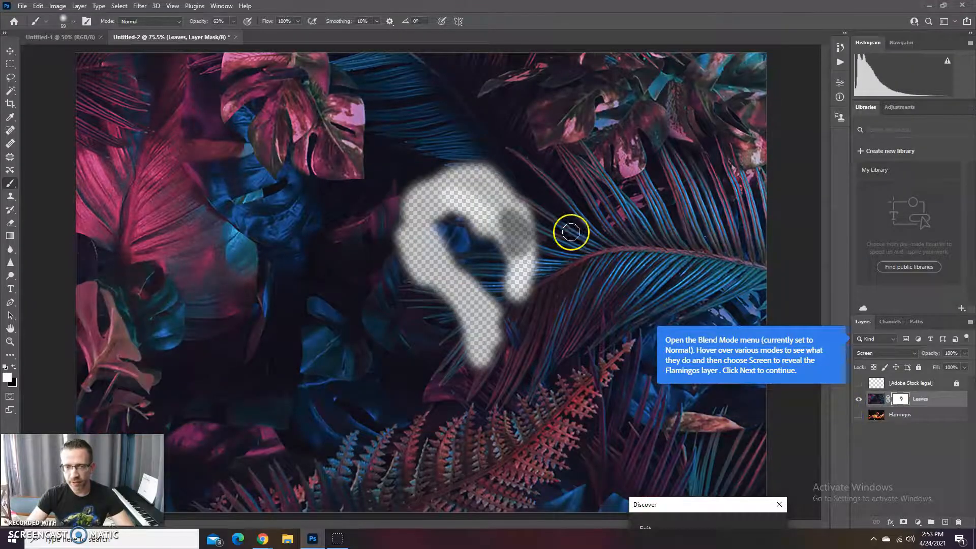
click(518, 275)
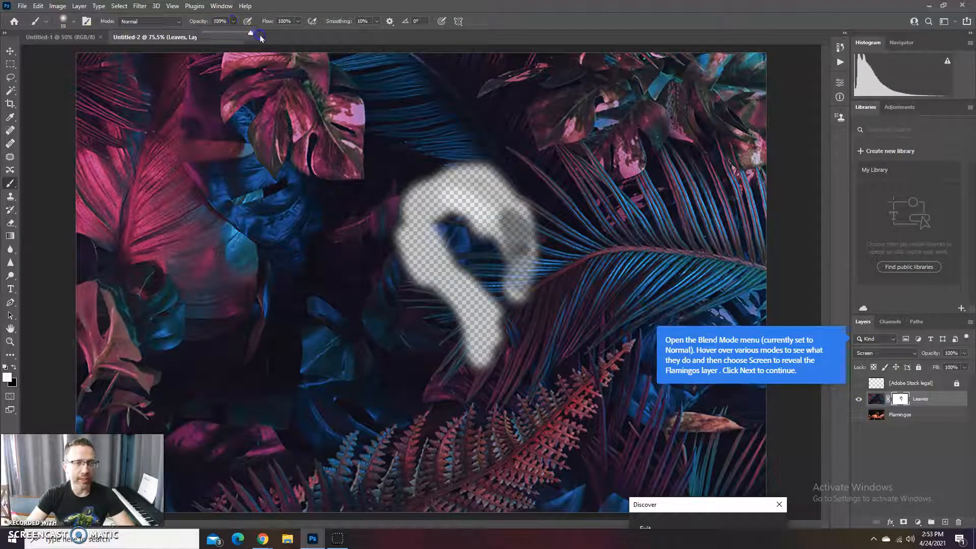
Paint soft strokes along the mask edge to clear leaves from the flamingo's beak, head and neck
drag(503, 256, 518, 287)
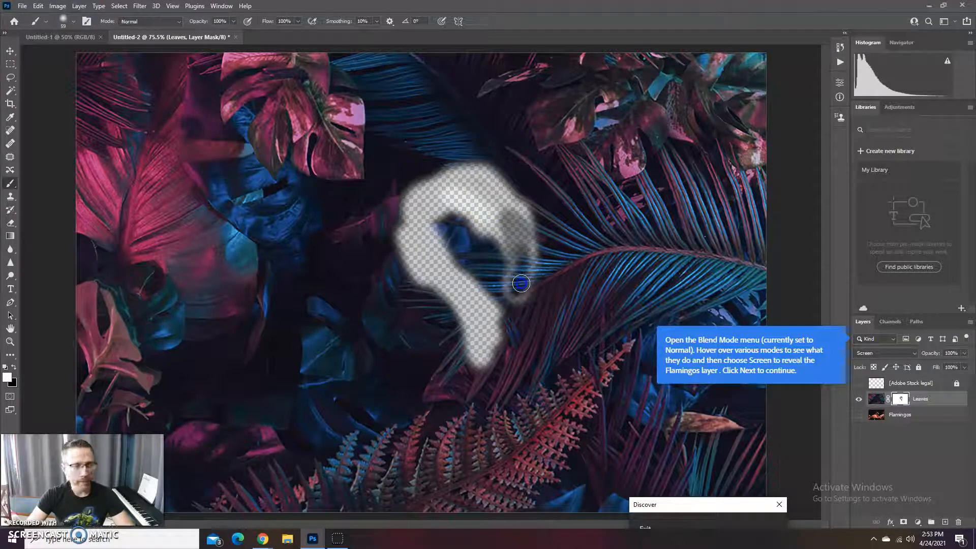
mouse_move(520, 284)
mouse_down()
mouse_move(518, 229)
mouse_move(515, 286)
mouse_move(523, 276)
mouse_up()
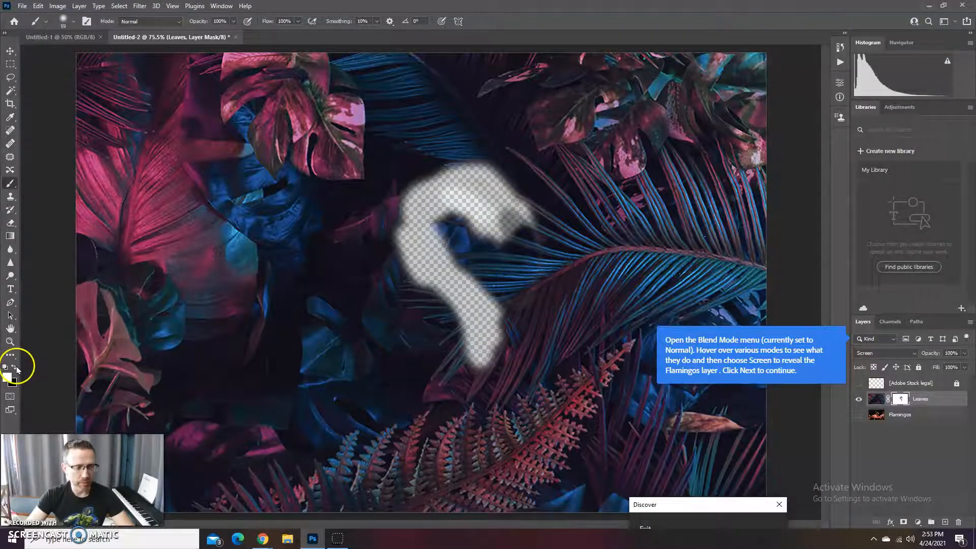
mouse_move(511, 221)
mouse_down()
mouse_move(519, 290)
mouse_move(503, 229)
mouse_move(464, 184)
mouse_move(523, 274)
mouse_move(519, 259)
mouse_up()
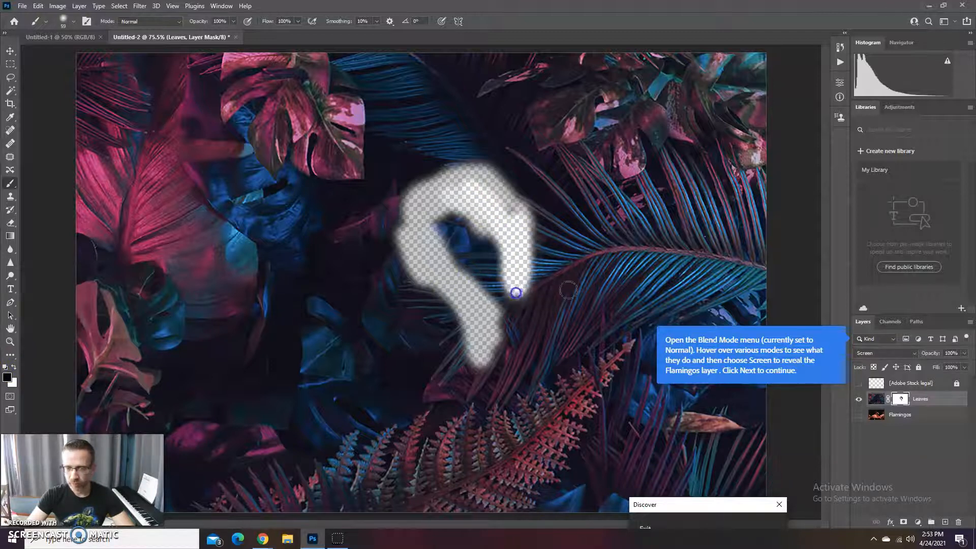
click(859, 414)
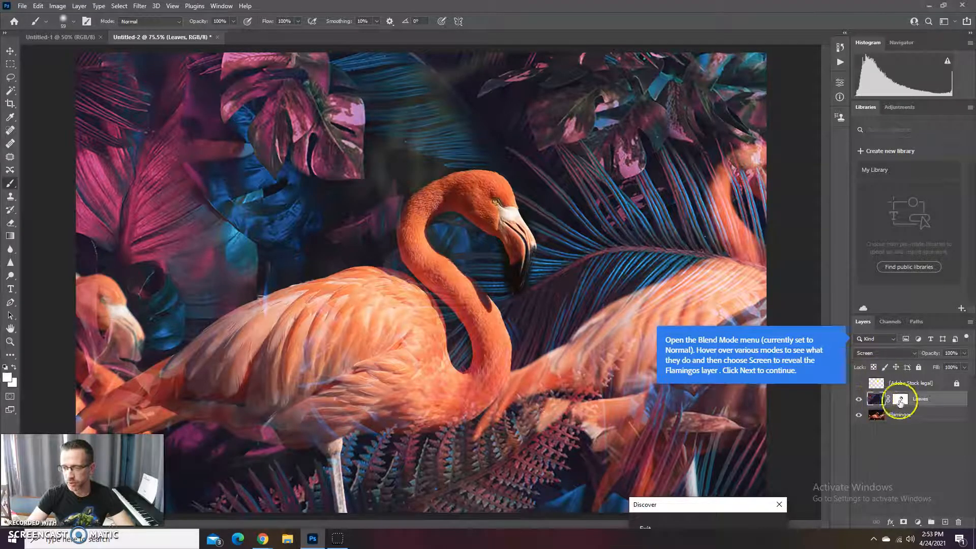
Preview the blend by fading Leaves opacity, then start a new adjustment layer above Leaves
click(963, 354)
mouse_move(958, 368)
mouse_down()
mouse_move(936, 367)
mouse_move(966, 369)
mouse_up()
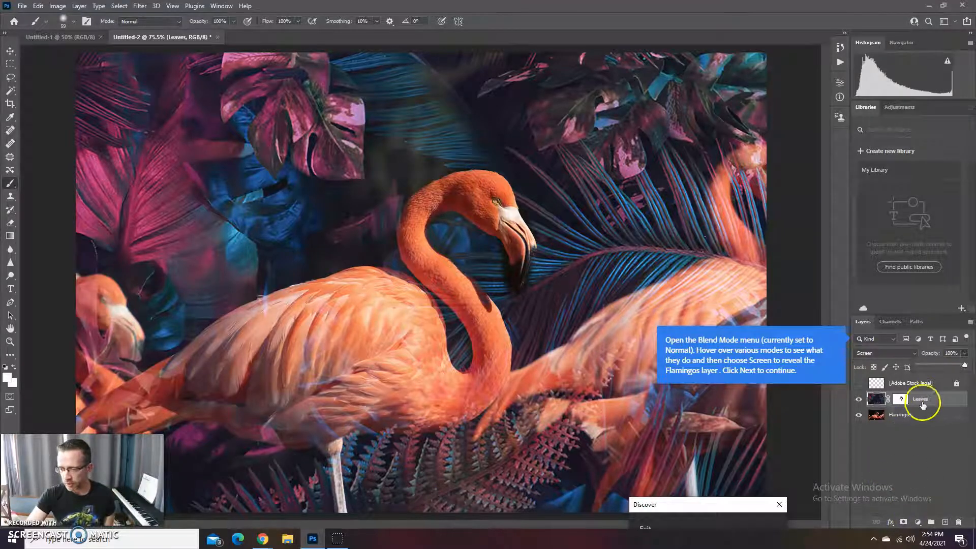
click(882, 397)
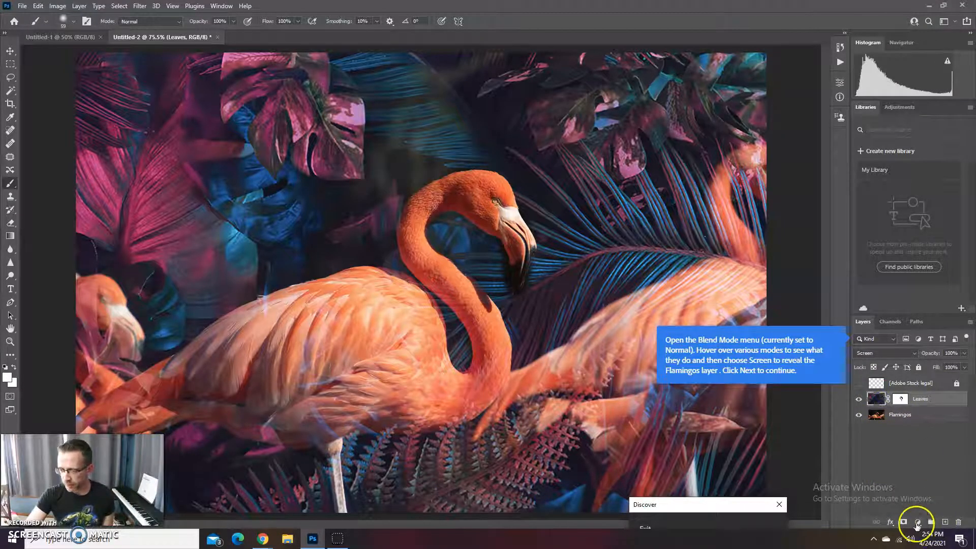
click(918, 522)
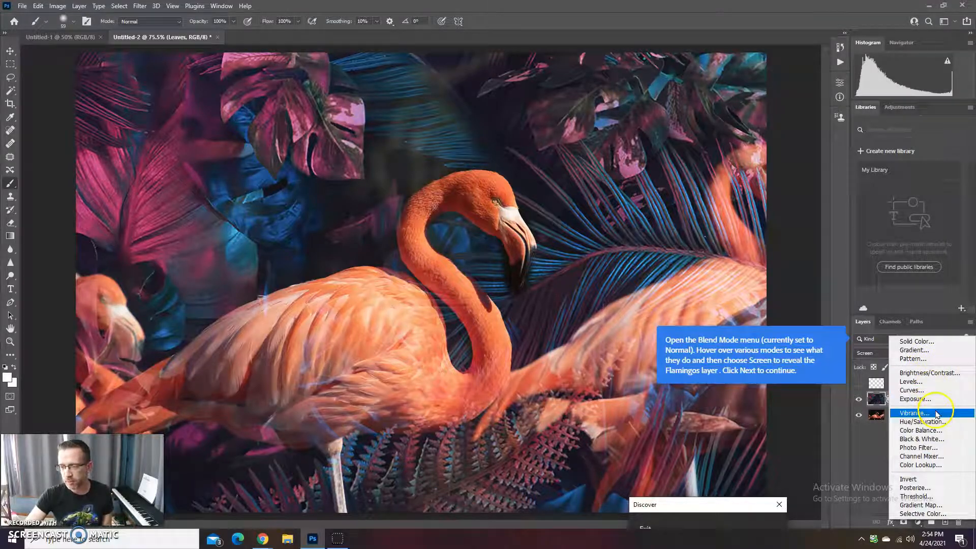
Add a Hue/Saturation layer with saturation +22, clipped to affect only the Leaves layer
click(920, 422)
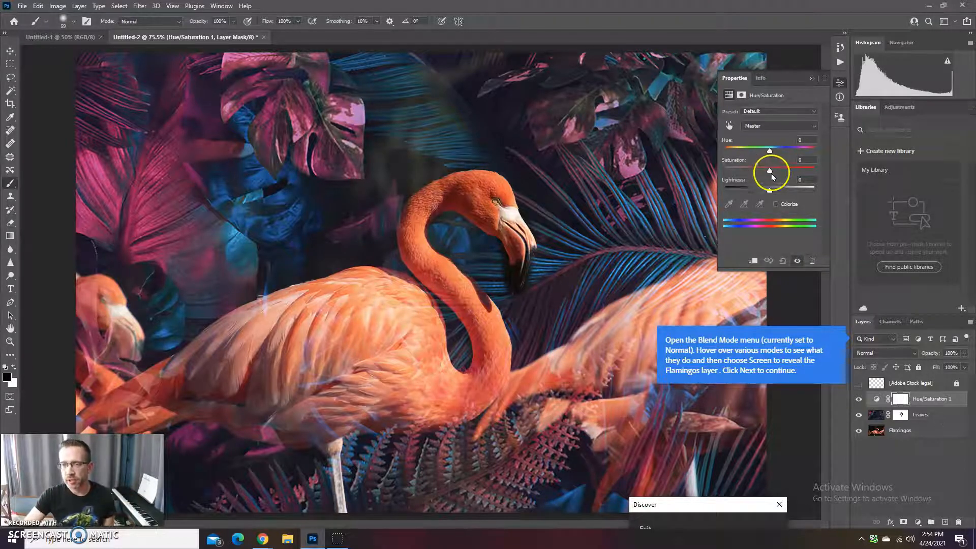
mouse_move(769, 170)
mouse_down()
mouse_move(706, 175)
mouse_move(826, 172)
mouse_move(777, 172)
mouse_up()
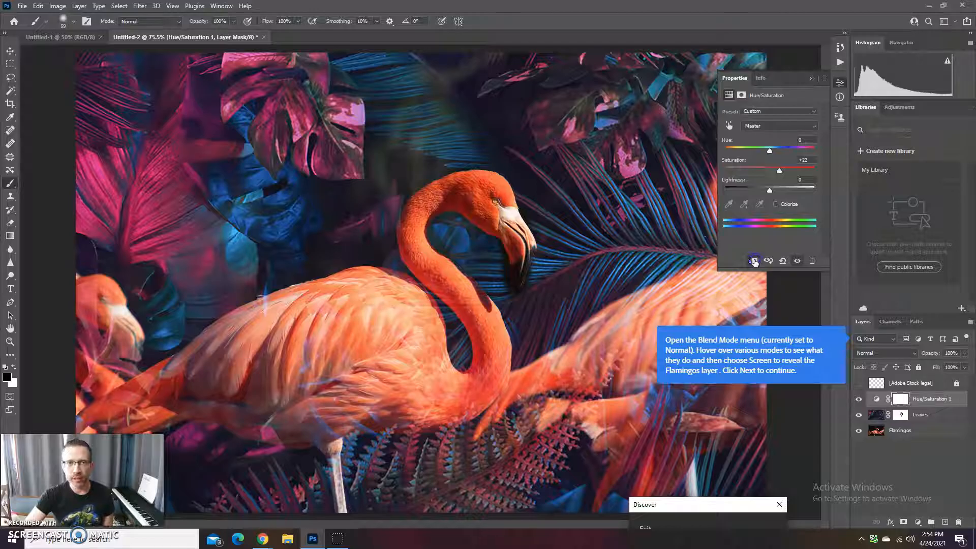
click(754, 262)
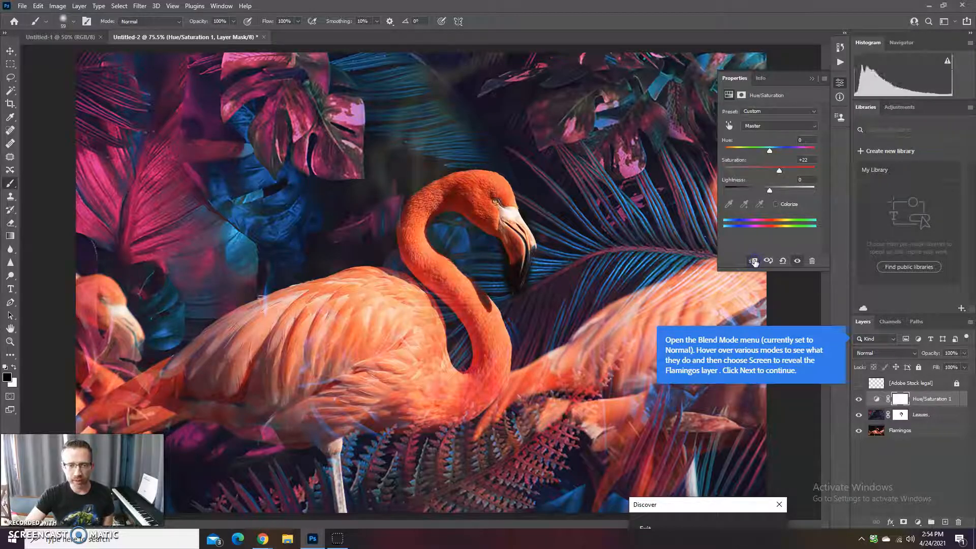